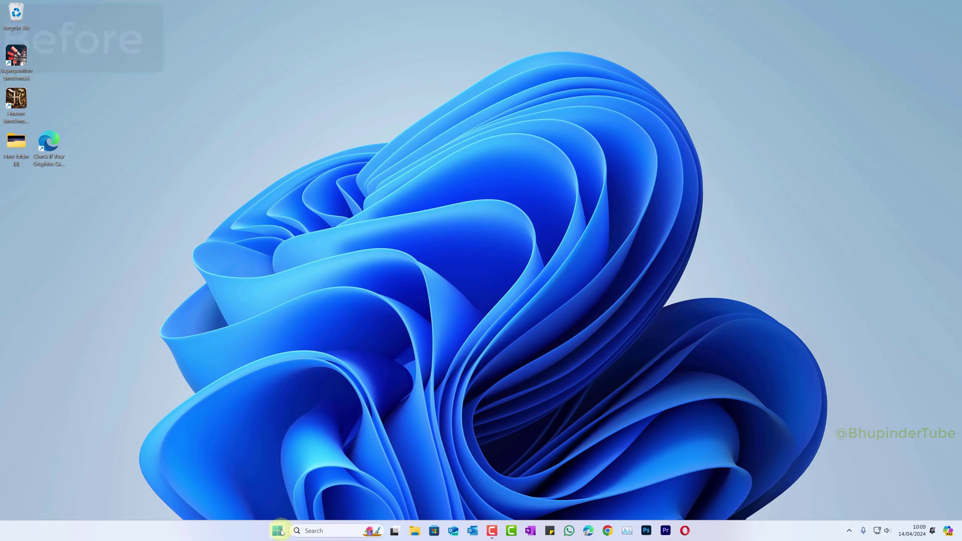
# Show the Start menu's All apps list, with Modern Combat 5 briefly launched along the way.
pyautogui.press('super')
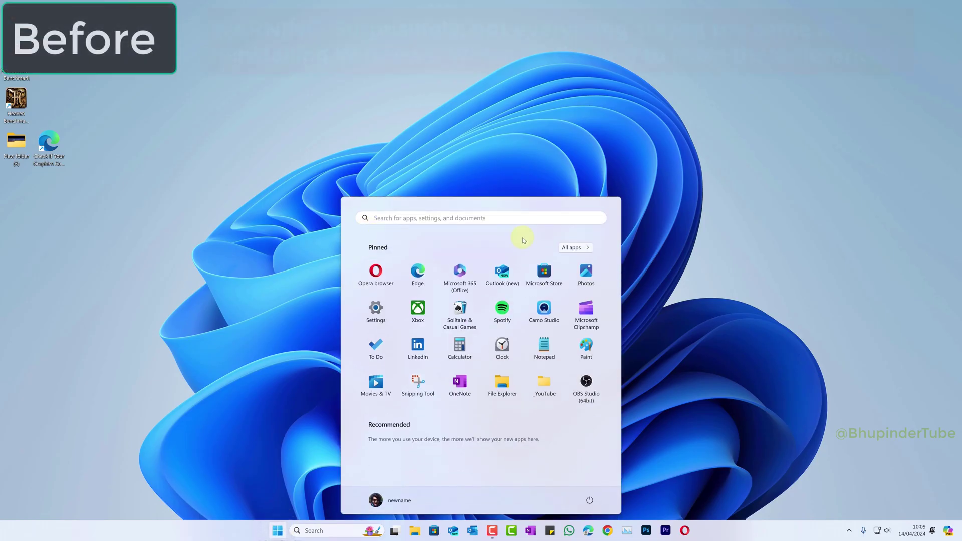
pyautogui.click(575, 248)
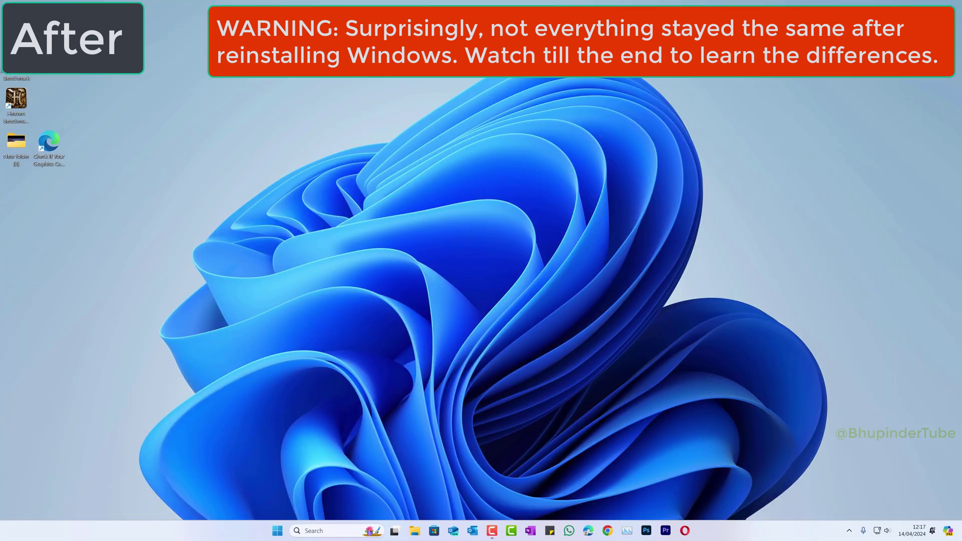
pyautogui.press('super')
pyautogui.click(423, 319)
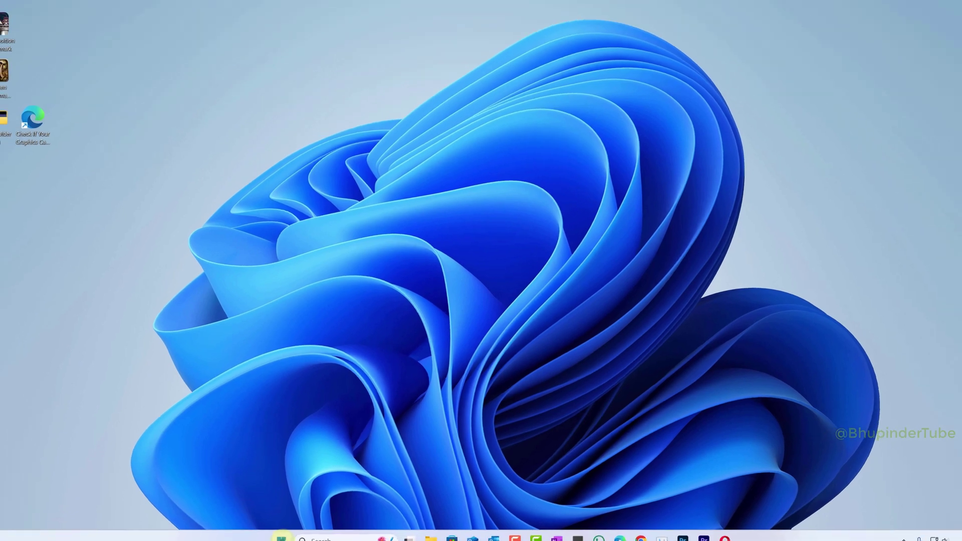
pyautogui.press('super')
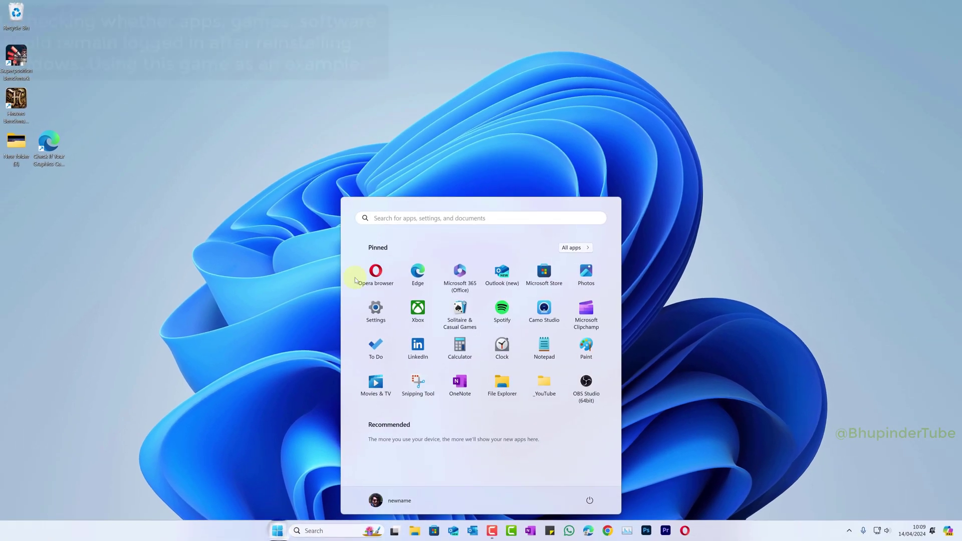
pyautogui.click(583, 248)
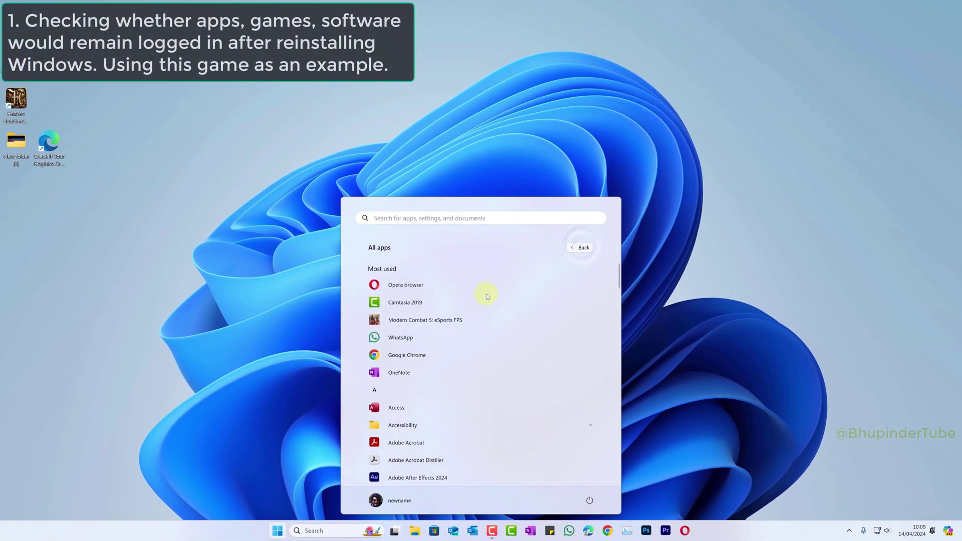
# Launch Modern Combat 5, confirm Settings > Connect shows the Microsoft login, and return to the lobby.
pyautogui.click(436, 321)
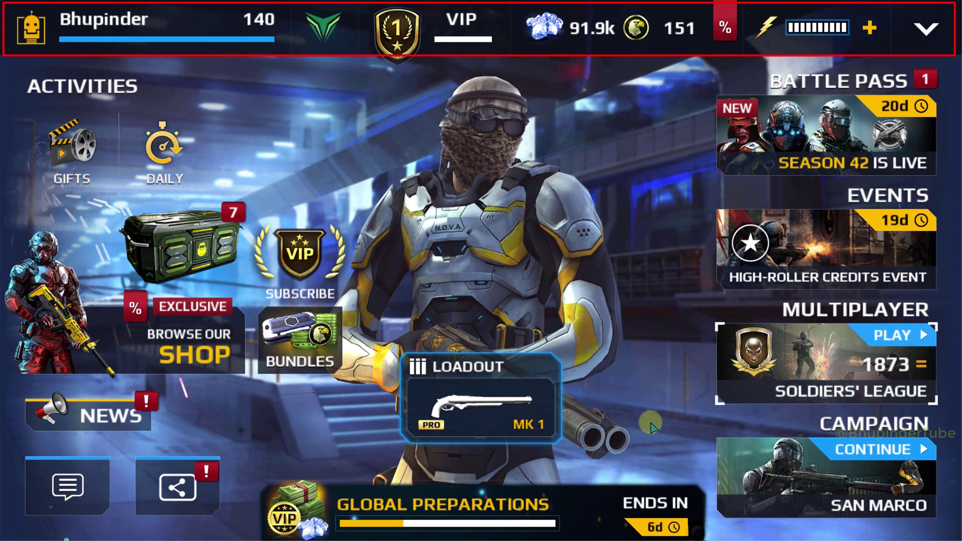
pyautogui.click(113, 275)
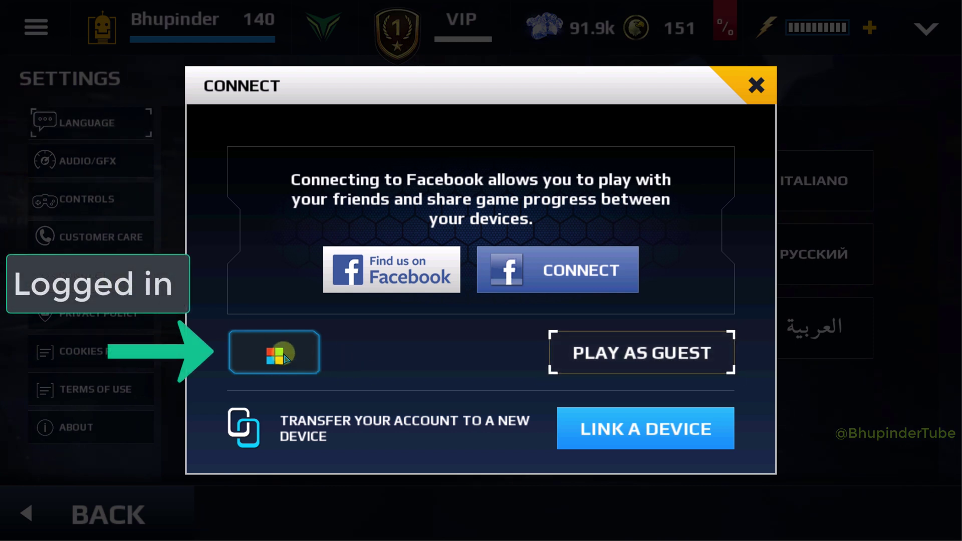
pyautogui.click(777, 87)
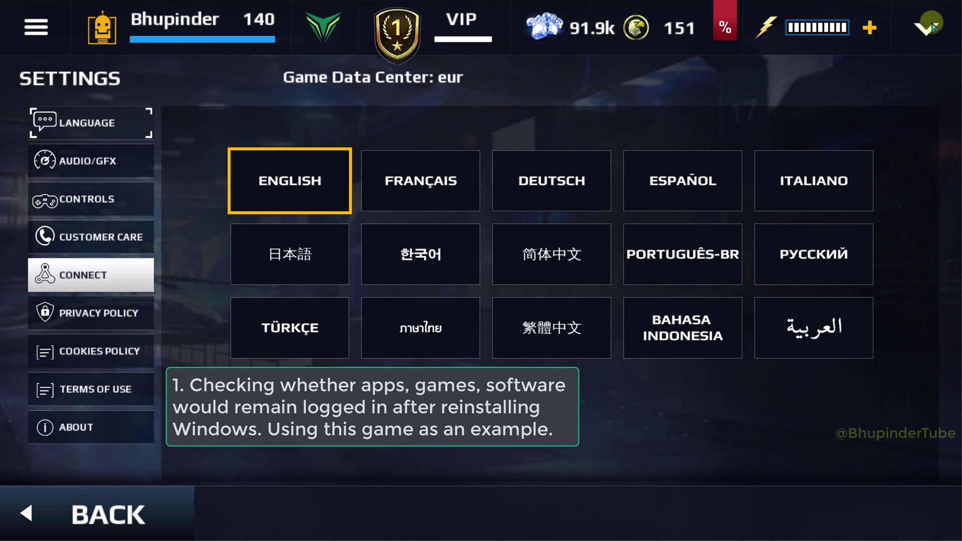
pyautogui.press('Escape')
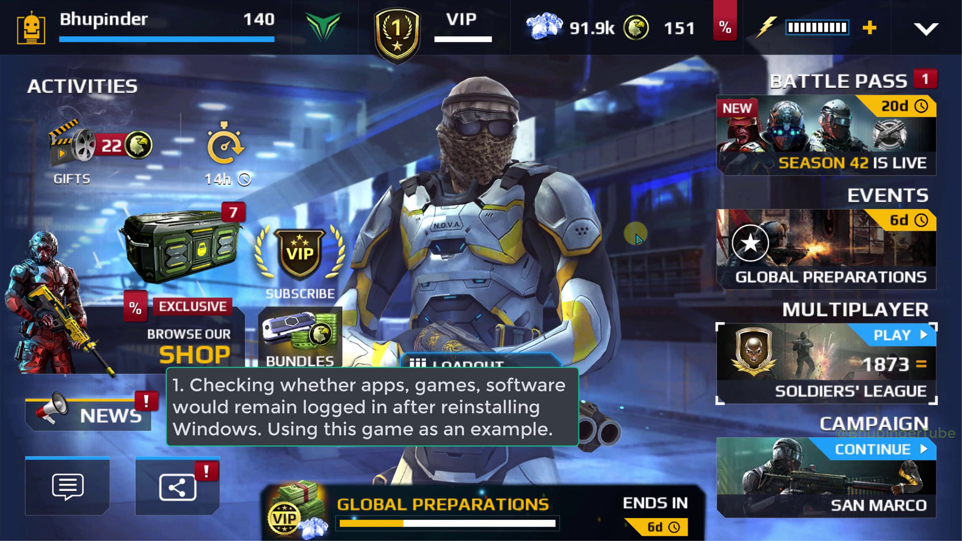
# Exit the game and check the Desktop and Downloads folders in File Explorer.
pyautogui.press('Escape')
pyautogui.click(536, 296)
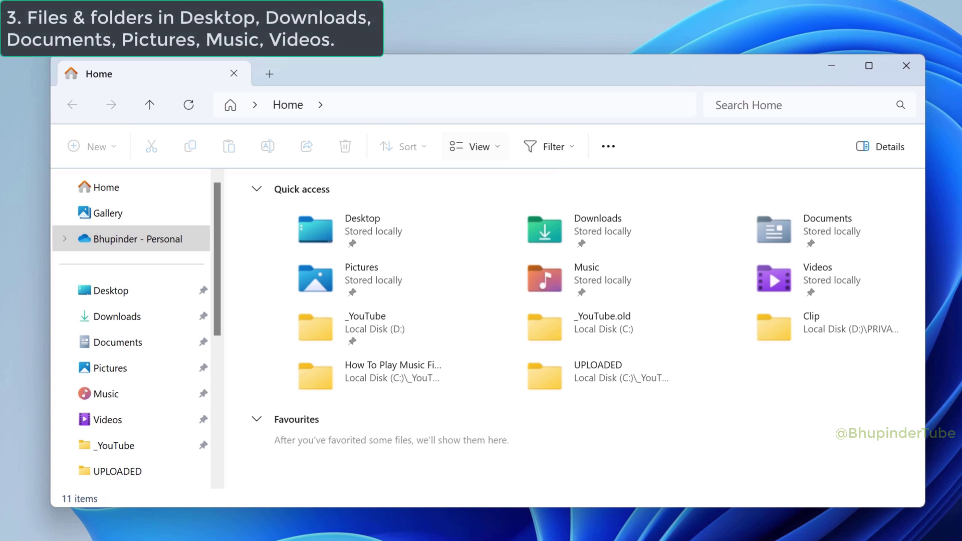
pyautogui.click(382, 227)
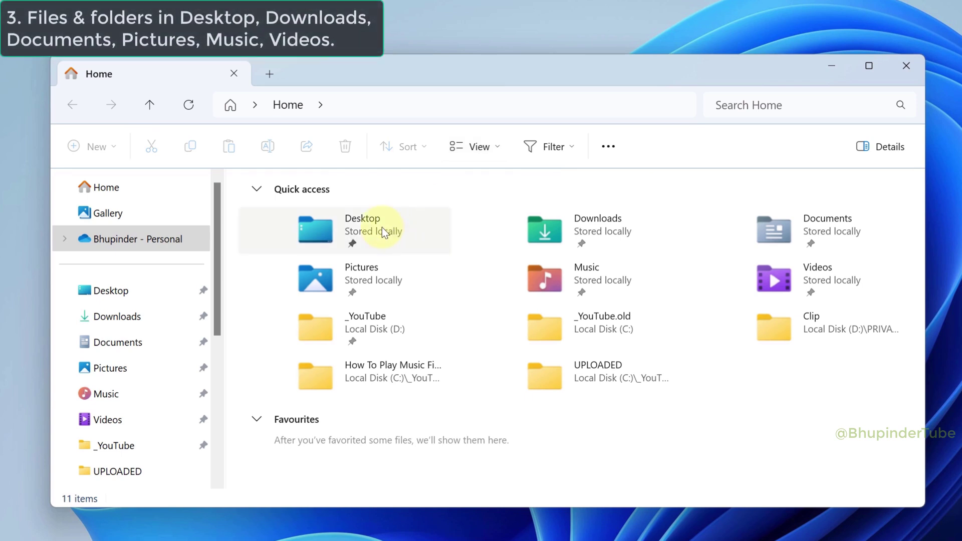
pyautogui.doubleClick(382, 227)
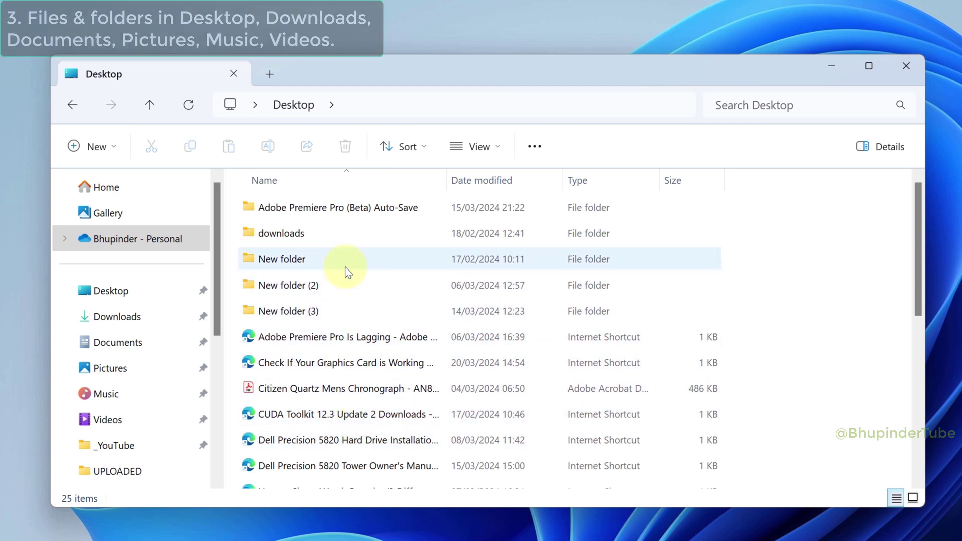
pyautogui.hotkey('alt', 'Left')
pyautogui.doubleClick(538, 236)
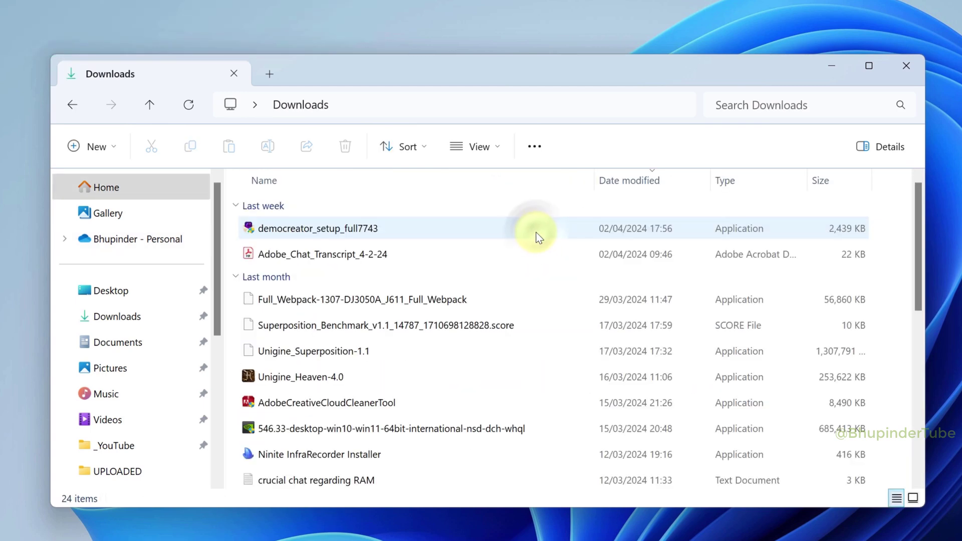
pyautogui.hotkey('alt', 'Left')
# Check the Documents, Pictures (Screenshots) and Music folders for their files.
pyautogui.doubleClick(801, 230)
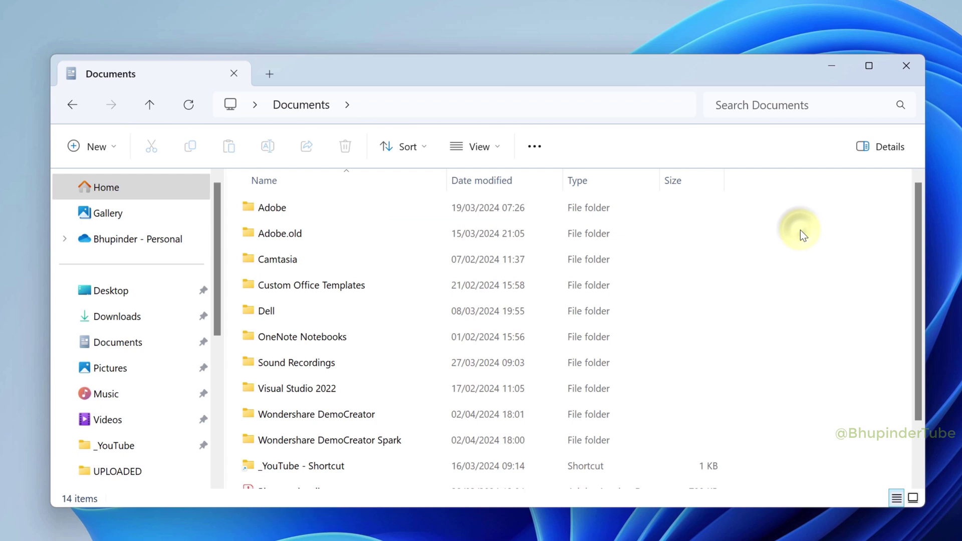
pyautogui.hotkey('alt', 'Left')
pyautogui.doubleClick(351, 288)
pyautogui.doubleClick(300, 262)
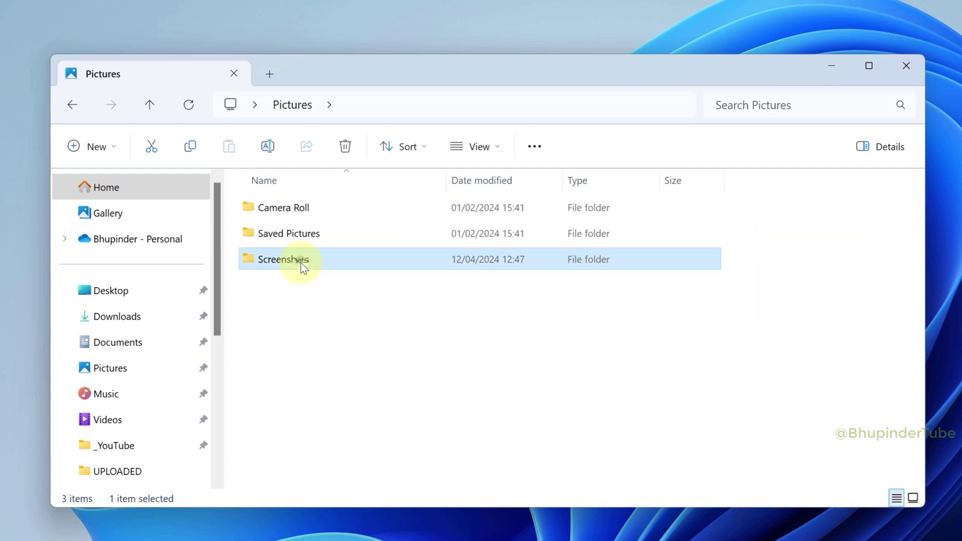
pyautogui.hotkey('alt', 'Left')
pyautogui.hotkey('alt', 'Left')
pyautogui.doubleClick(558, 279)
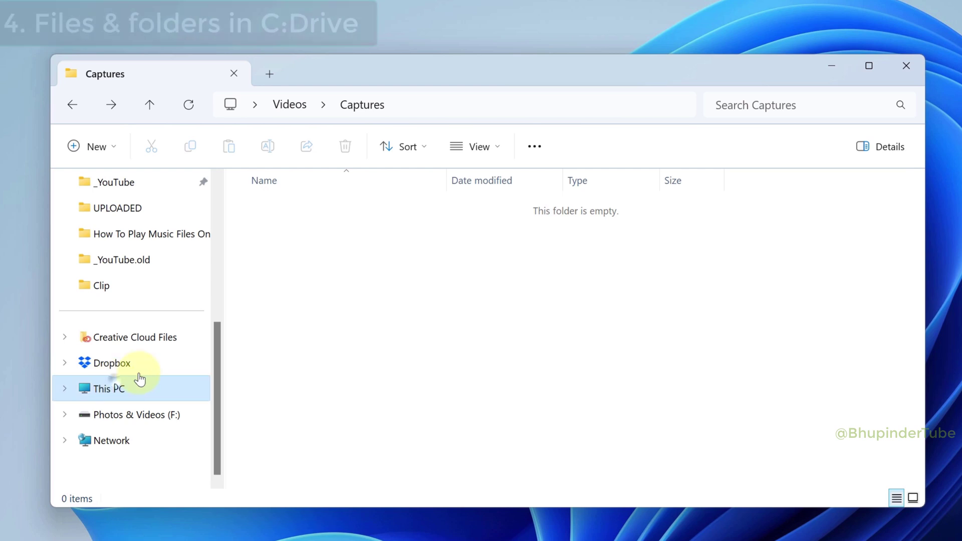
# Verify C:\to delete\_YouTube still holds its folders, then close File Explorer.
pyautogui.click(132, 389)
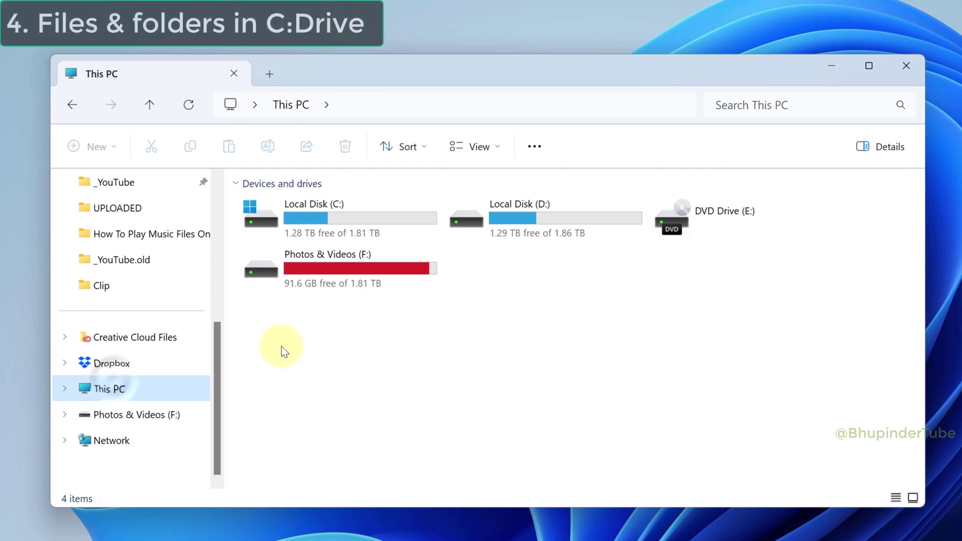
pyautogui.doubleClick(326, 212)
pyautogui.scroll(-2, 311, 312)
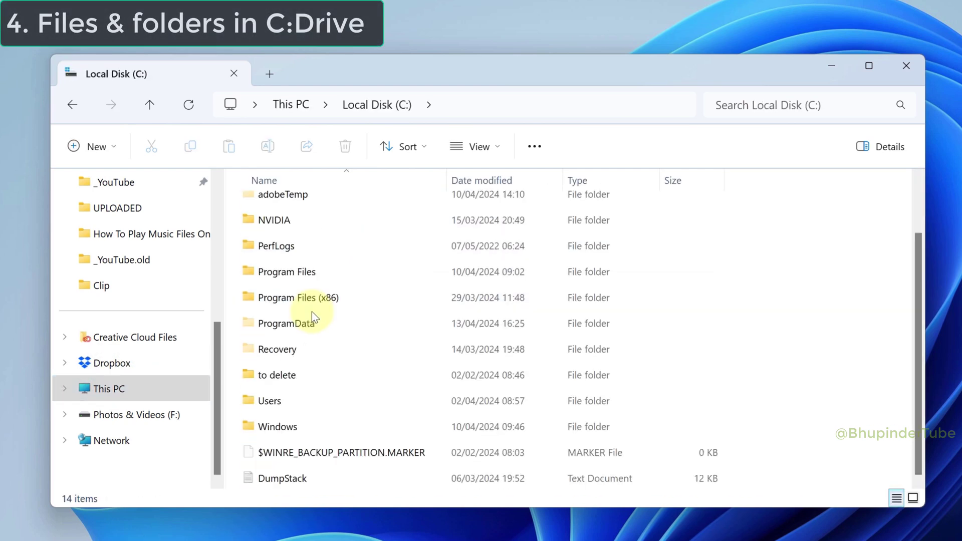
pyautogui.doubleClick(289, 373)
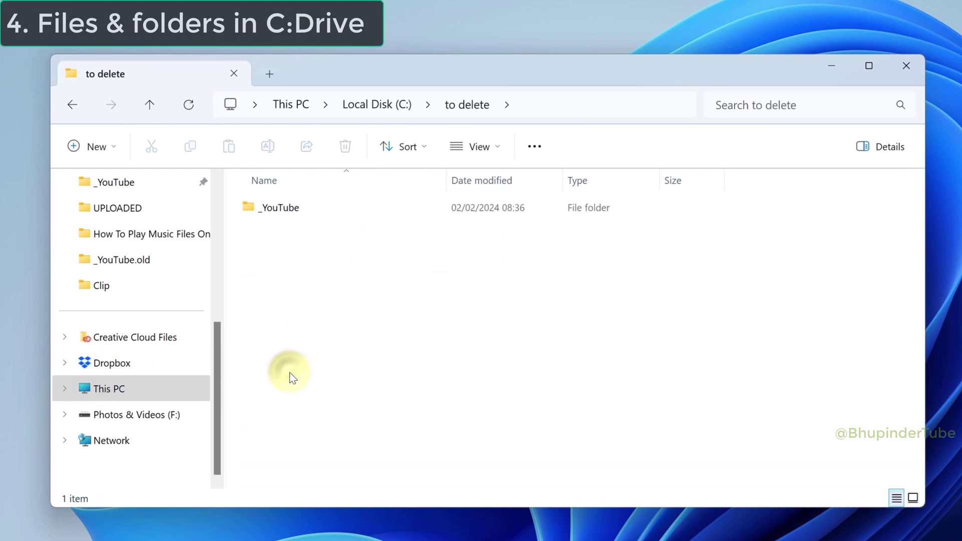
pyautogui.doubleClick(283, 209)
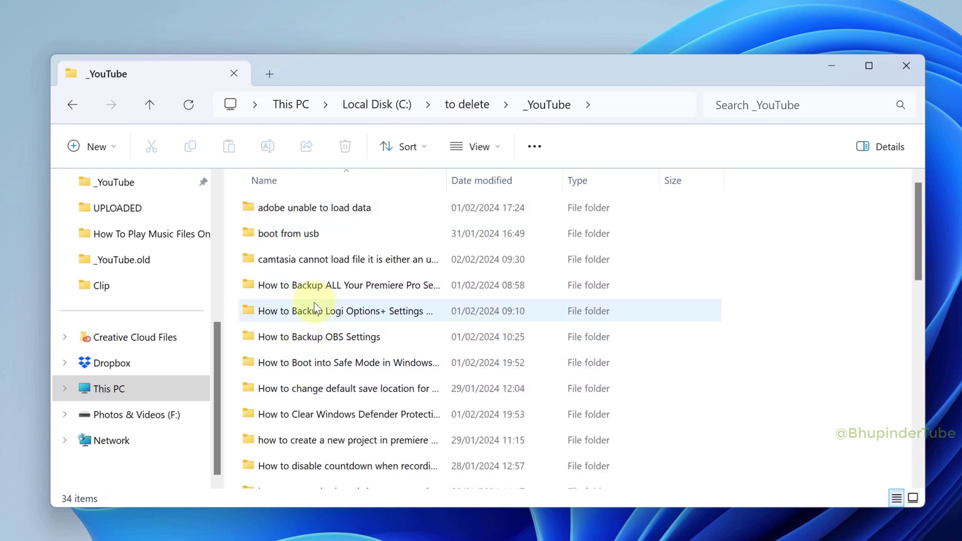
pyautogui.click(416, 113)
pyautogui.click(907, 66)
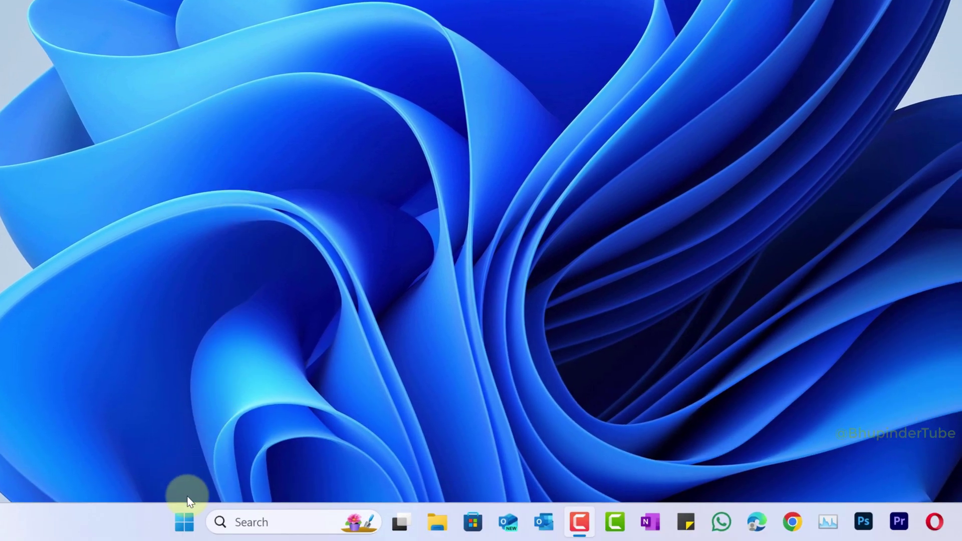
# Reach Settings > System from the Start right-click menu and go to the Recovery page.
pyautogui.rightClick(186, 525)
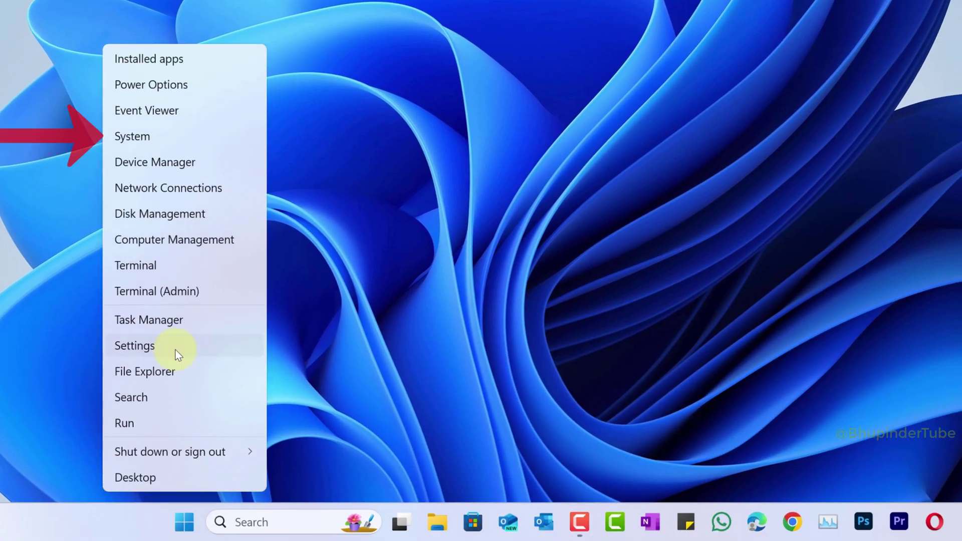
pyautogui.click(178, 135)
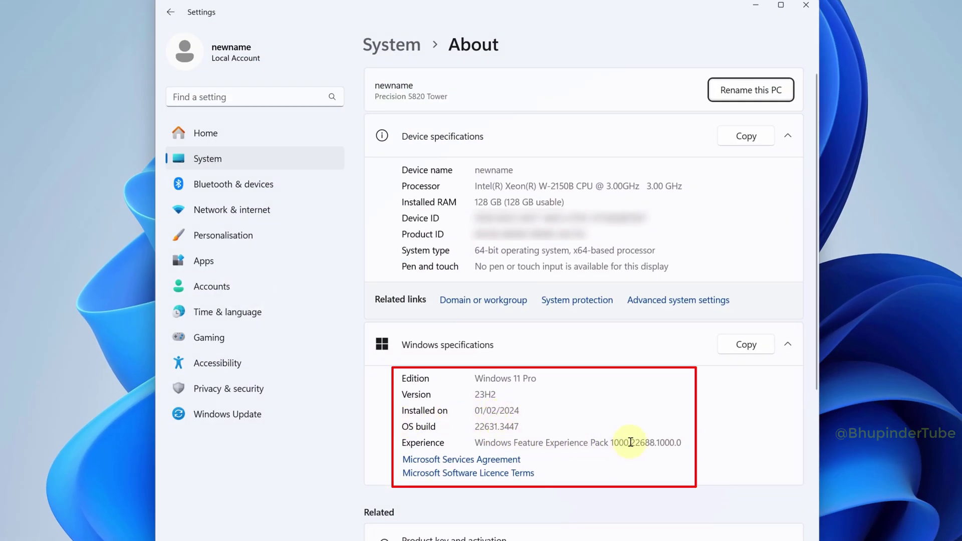
pyautogui.click(206, 161)
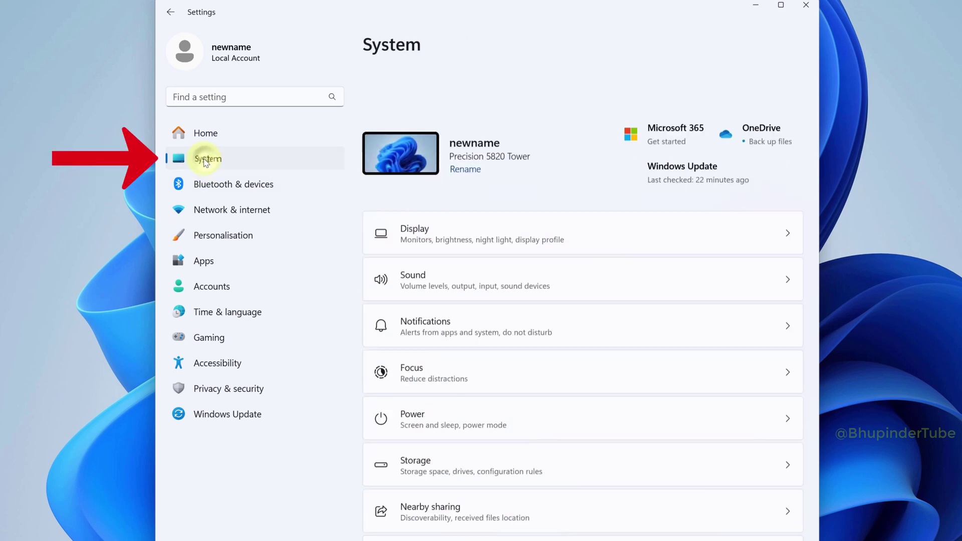
pyautogui.scroll(-3, 586, 326)
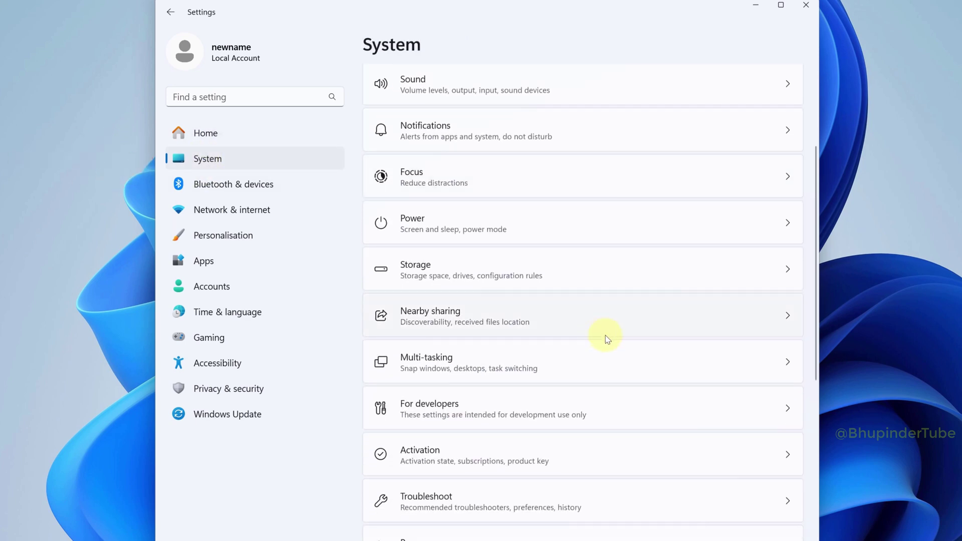
pyautogui.scroll(-4, 608, 340)
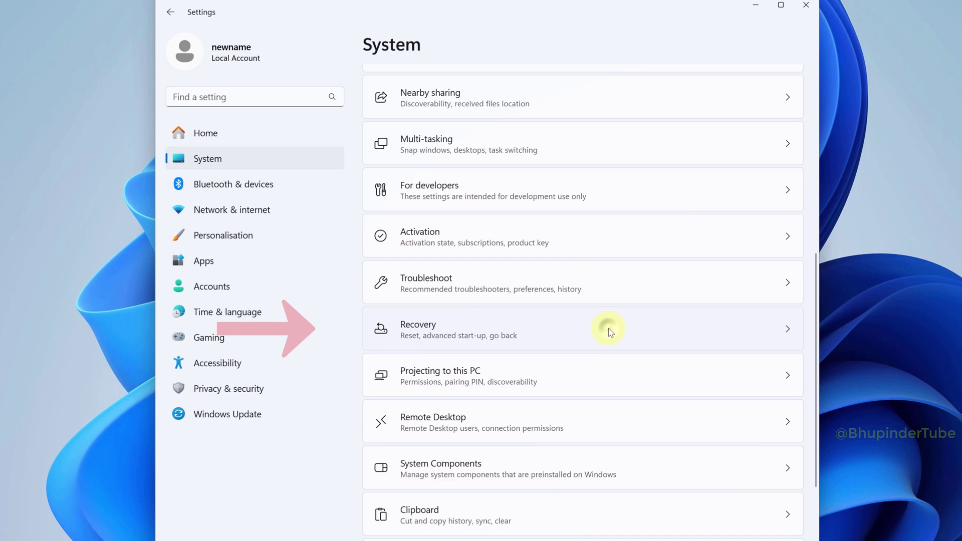
pyautogui.click(610, 332)
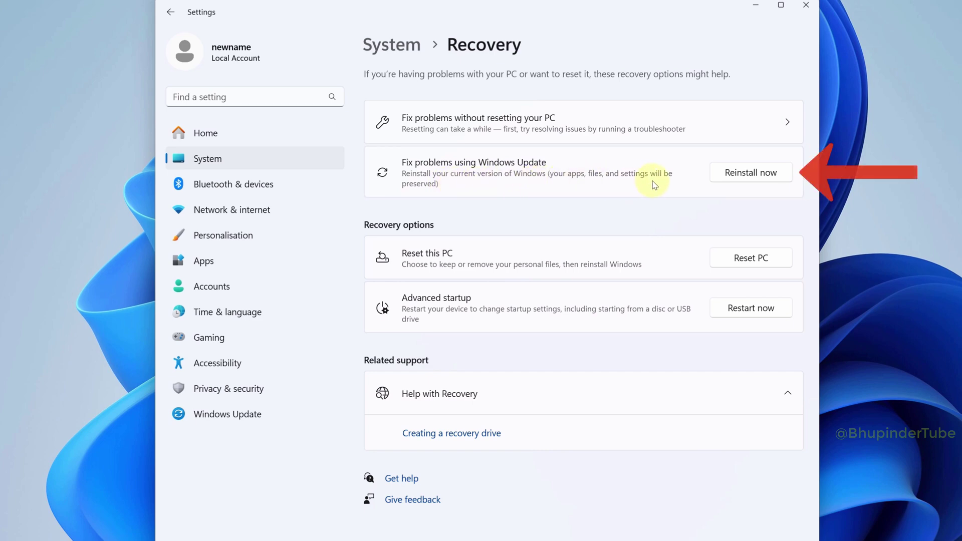
# Start 'Reinstall now' under Fix problems using Windows Update, confirm with OK, and dismiss the restart timing options.
pyautogui.click(785, 175)
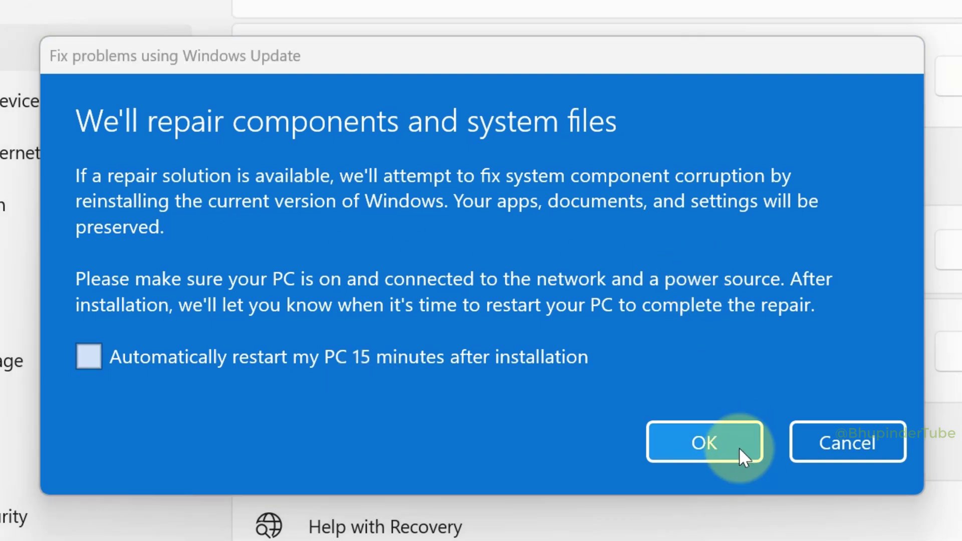
pyautogui.click(735, 441)
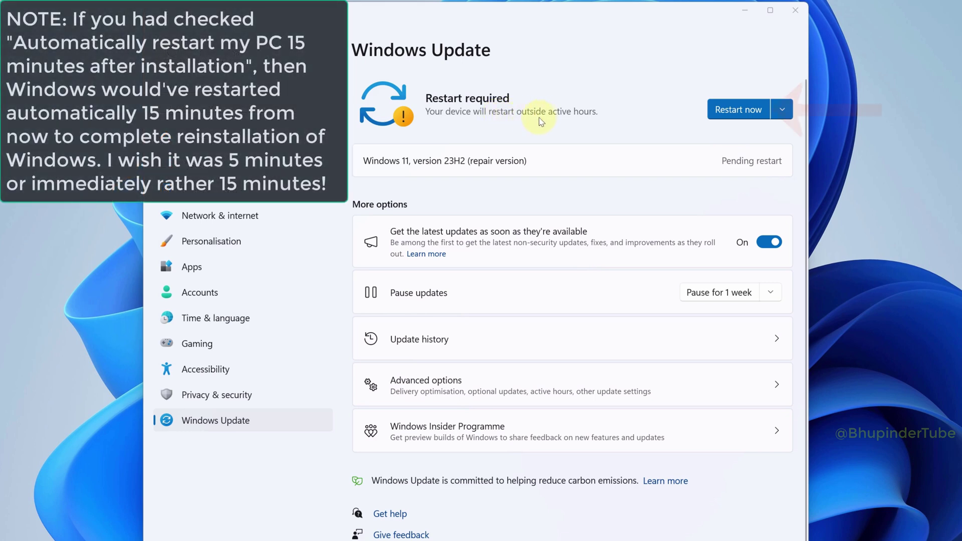
pyautogui.click(779, 109)
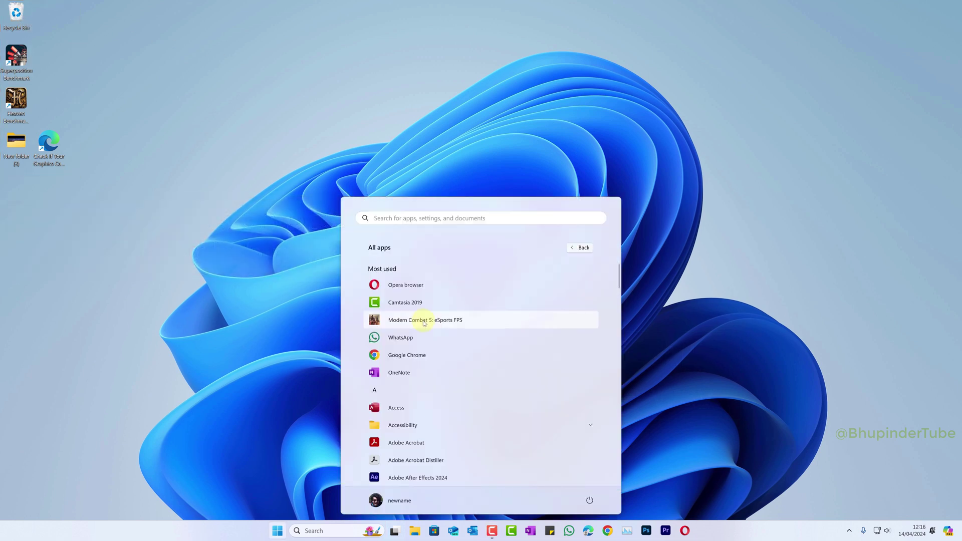
pyautogui.click(420, 319)
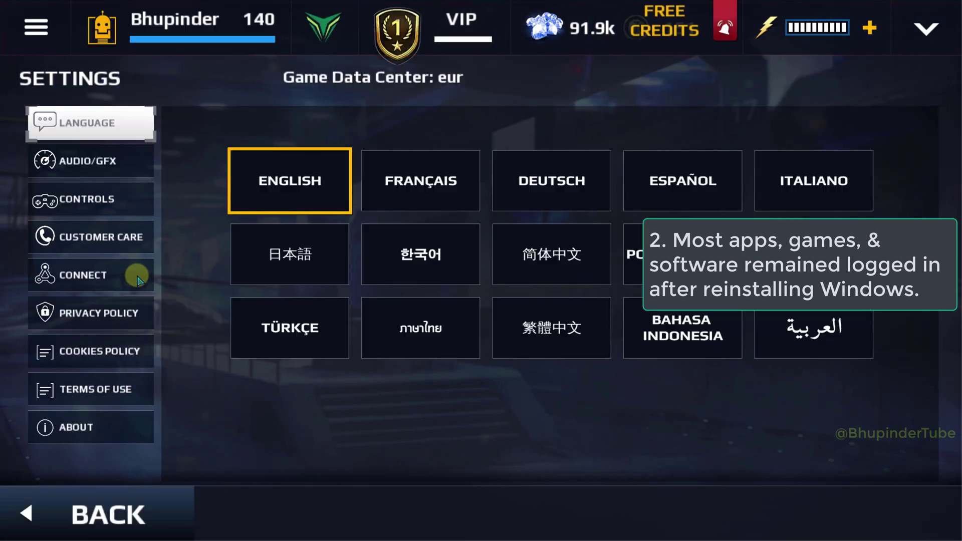
pyautogui.click(133, 275)
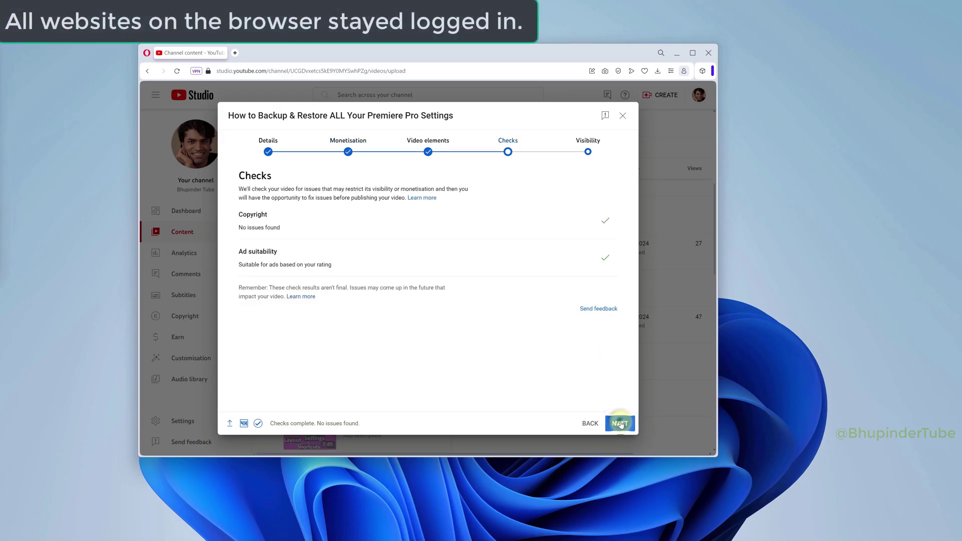
pyautogui.click(621, 425)
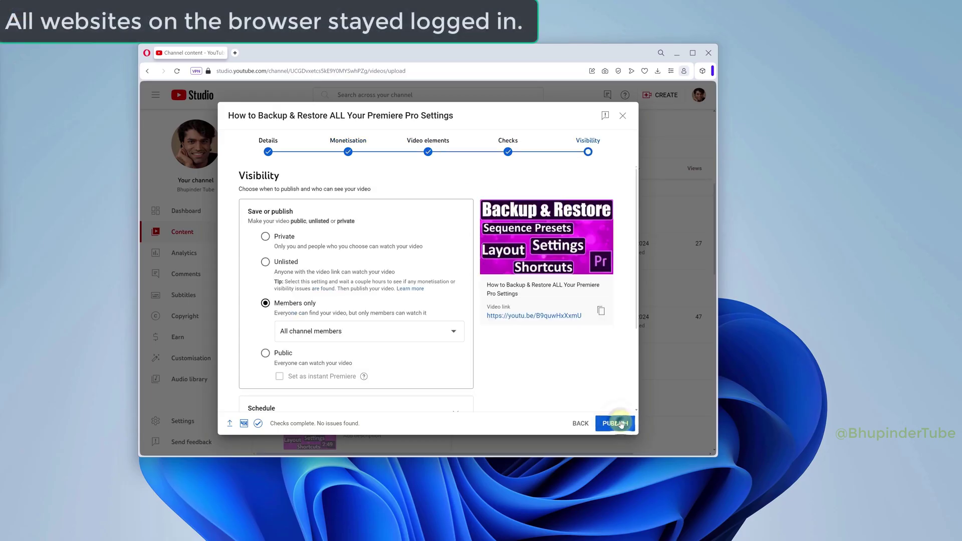
pyautogui.click(620, 425)
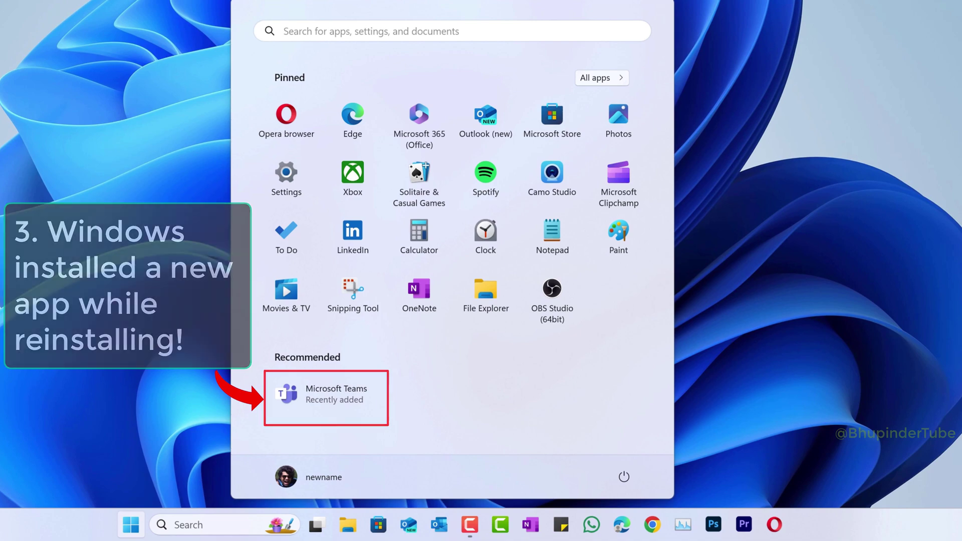
pyautogui.click(546, 278)
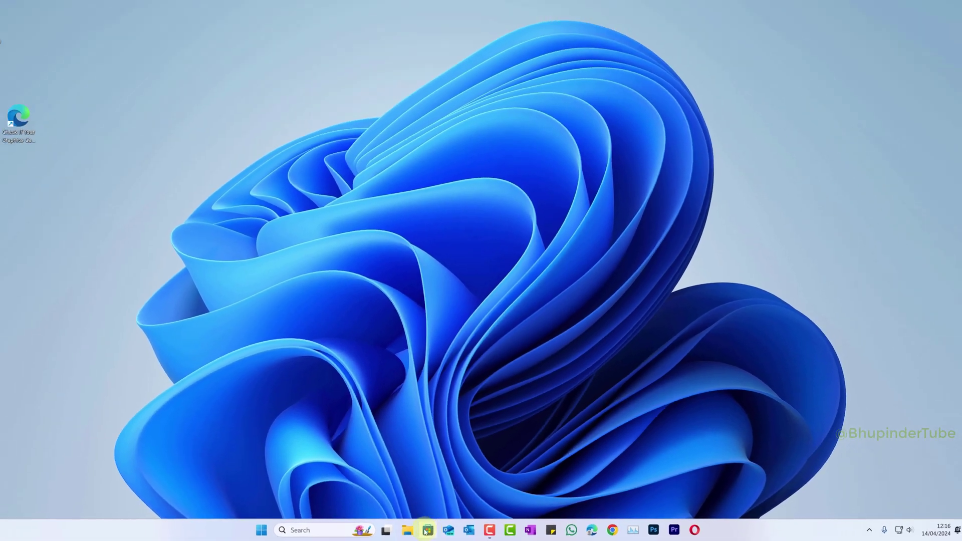
pyautogui.click(425, 530)
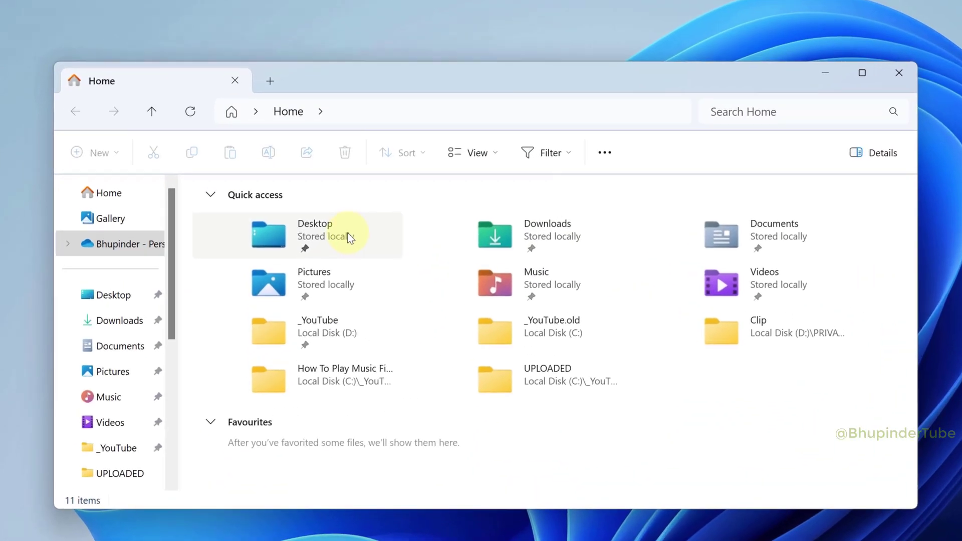
pyautogui.doubleClick(350, 215)
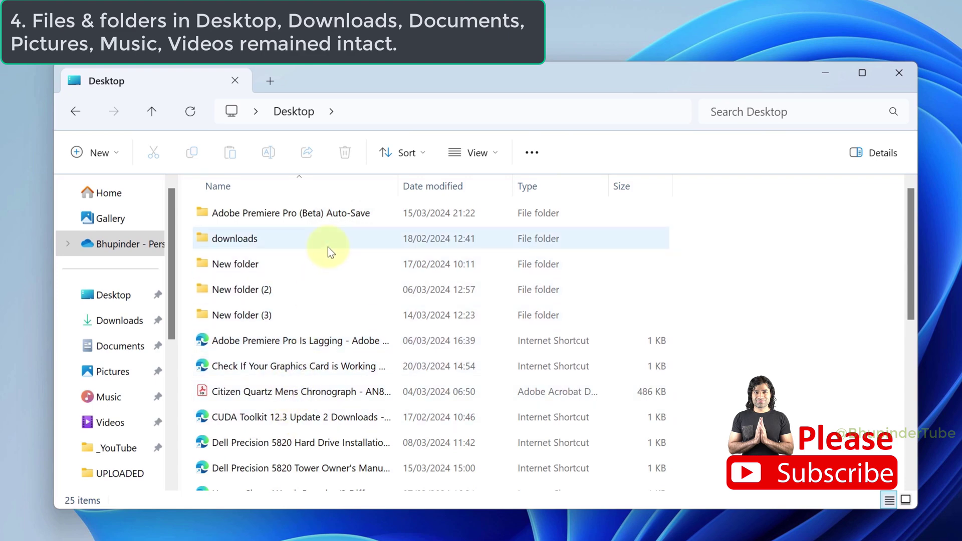
pyautogui.hotkey('alt', 'Left')
pyautogui.doubleClick(534, 233)
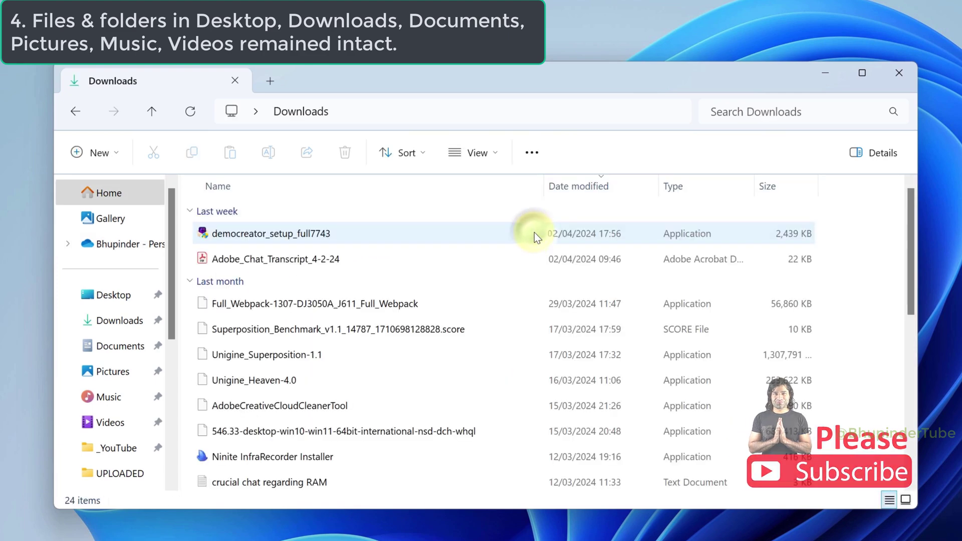
pyautogui.hotkey('alt', 'Left')
pyautogui.doubleClick(755, 221)
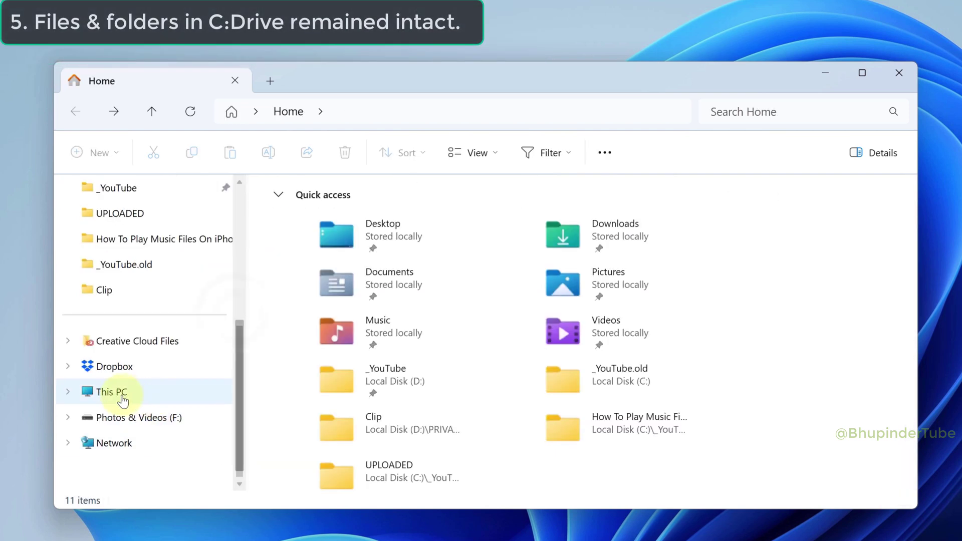
pyautogui.click(120, 392)
pyautogui.doubleClick(349, 235)
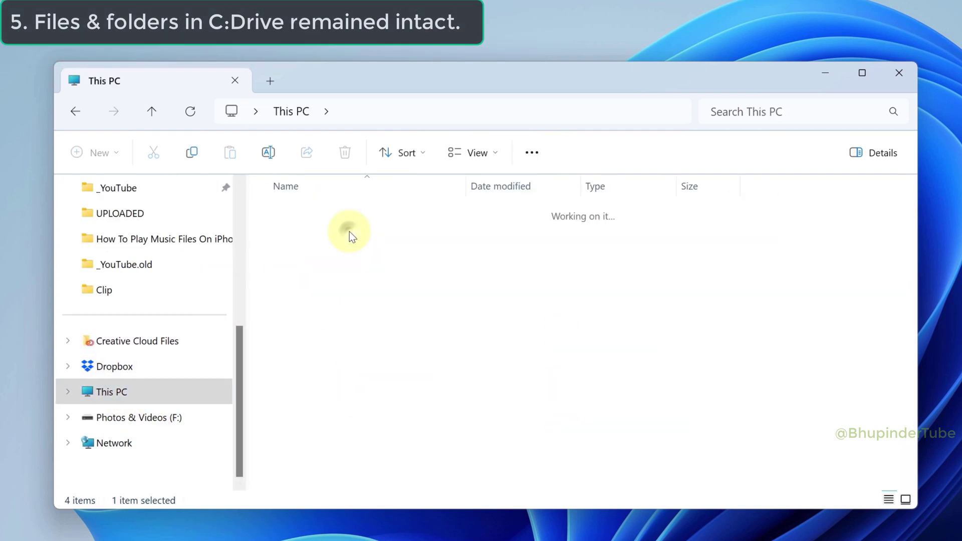
pyautogui.scroll(-2, 359, 371)
pyautogui.doubleClick(326, 349)
pyautogui.doubleClick(307, 216)
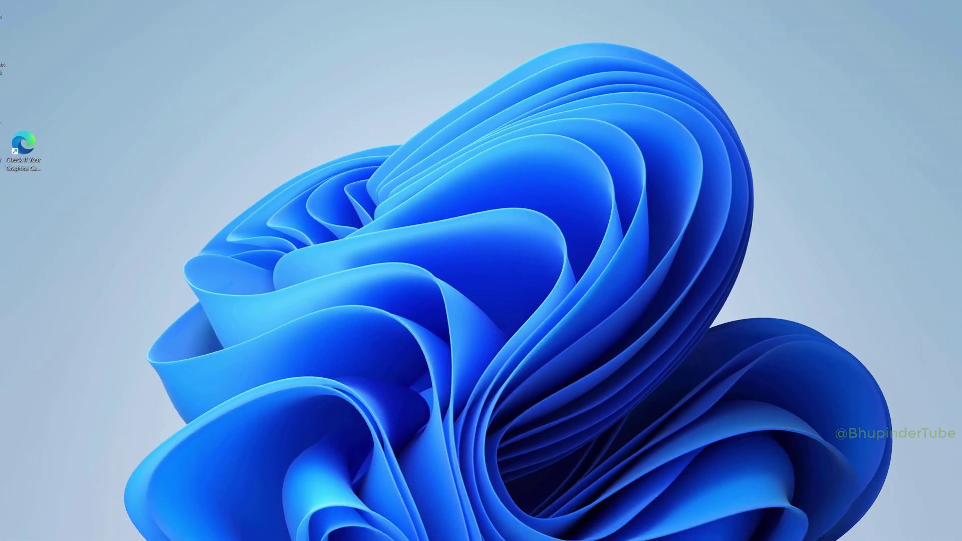
pyautogui.press('super')
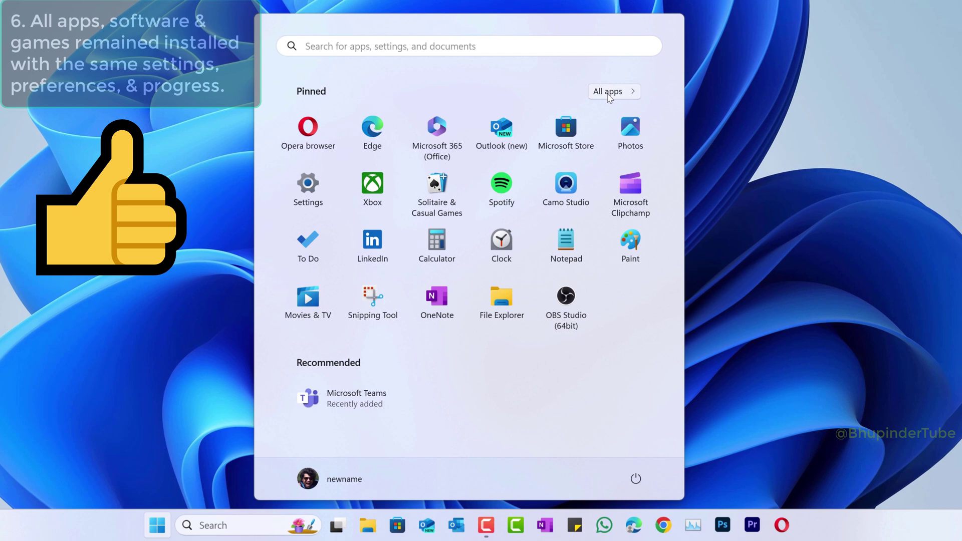
pyautogui.click(604, 93)
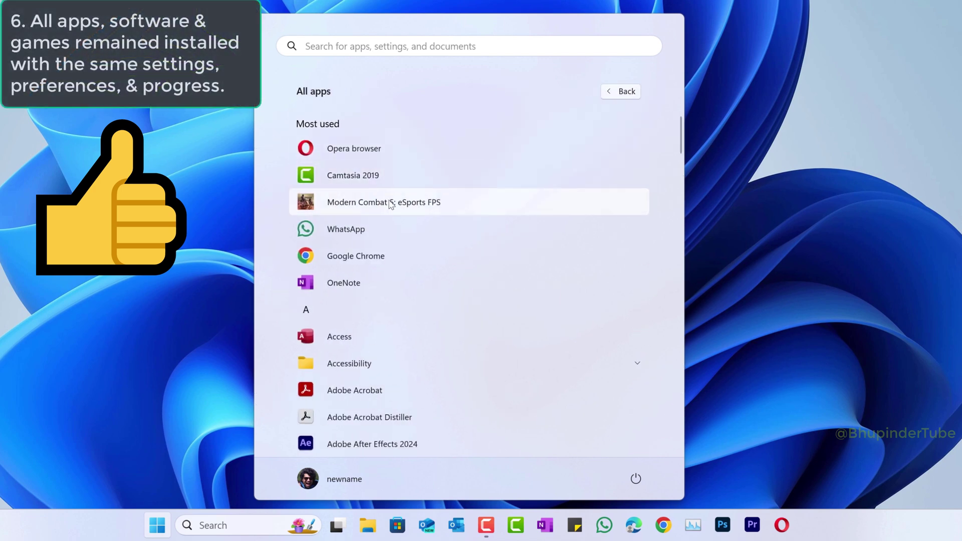
pyautogui.click(160, 509)
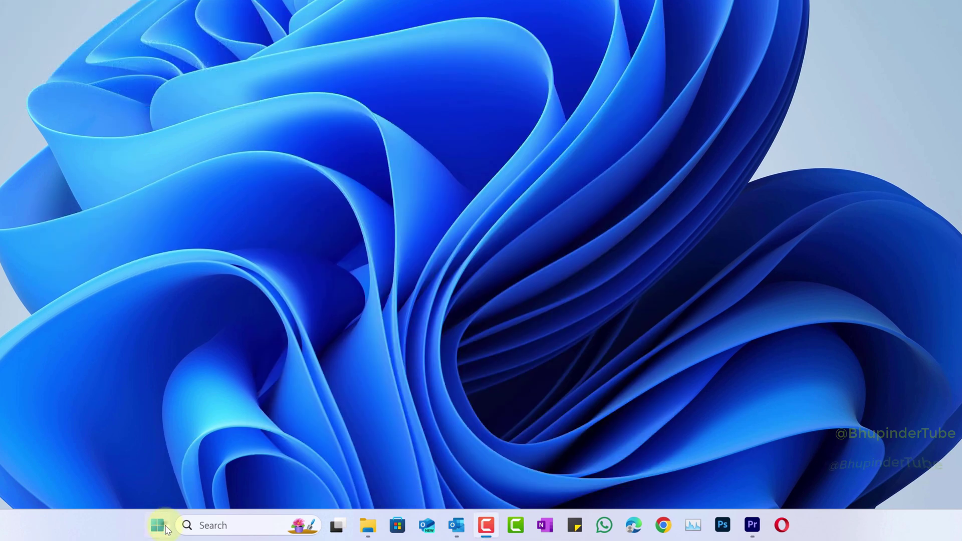
# From System settings via the Start right-click menu, run Recovery's Reinstall now and confirm with OK.
pyautogui.rightClick(167, 530)
pyautogui.click(134, 204)
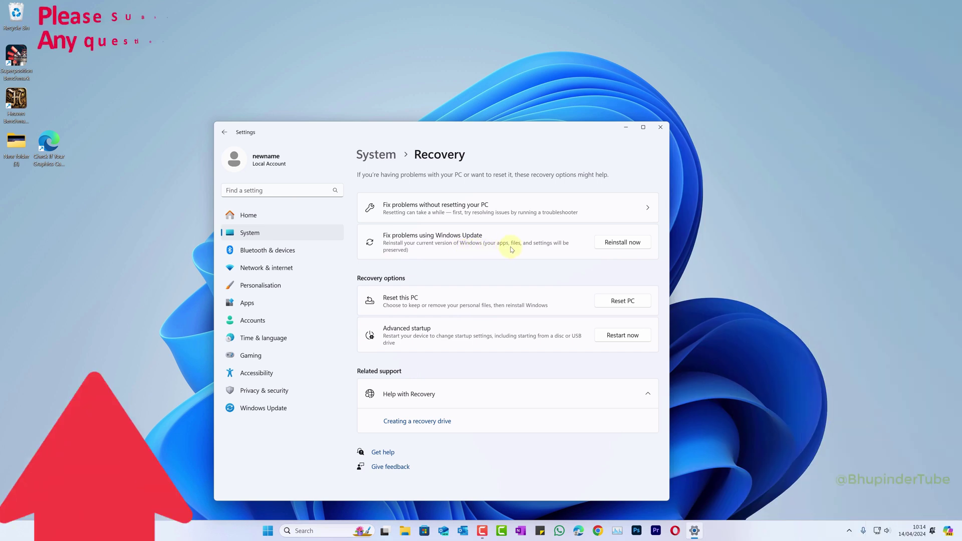
pyautogui.click(634, 246)
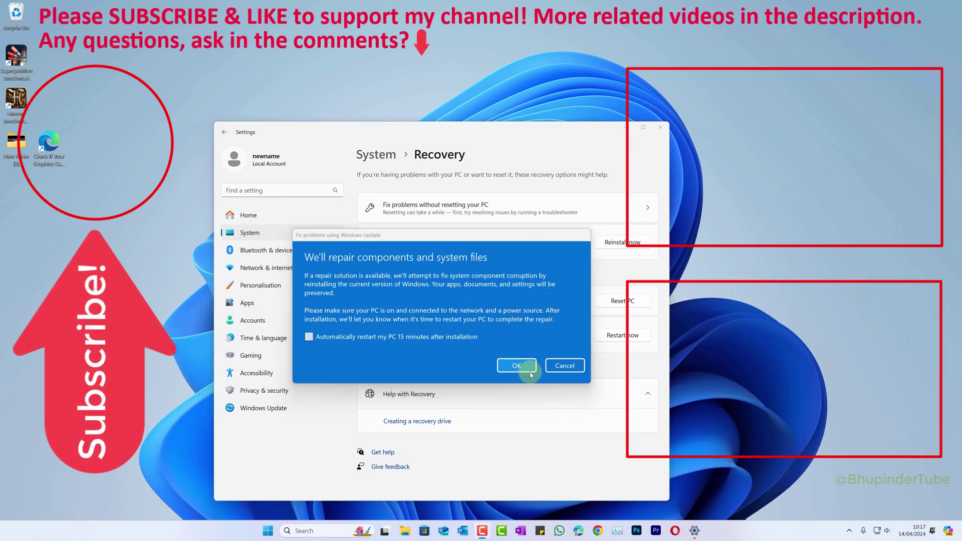
pyautogui.click(517, 365)
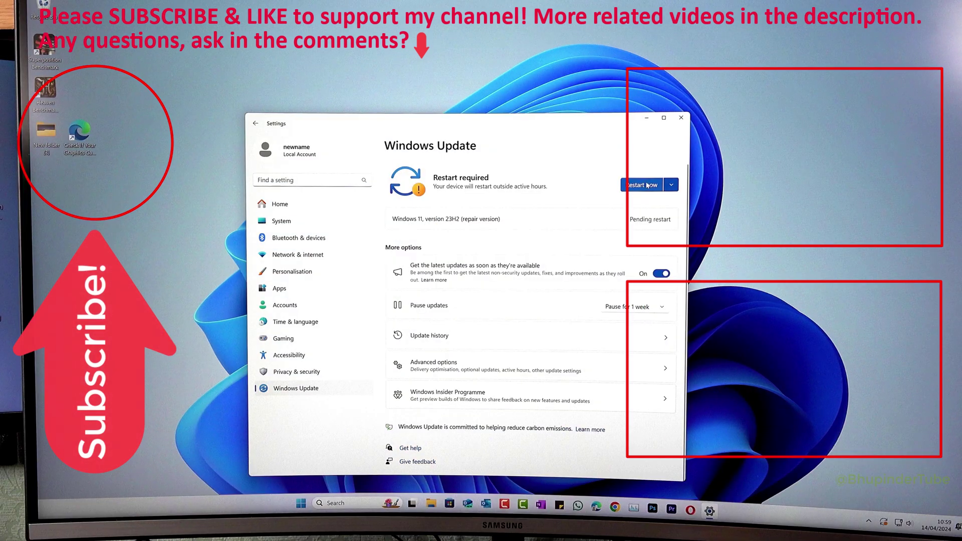